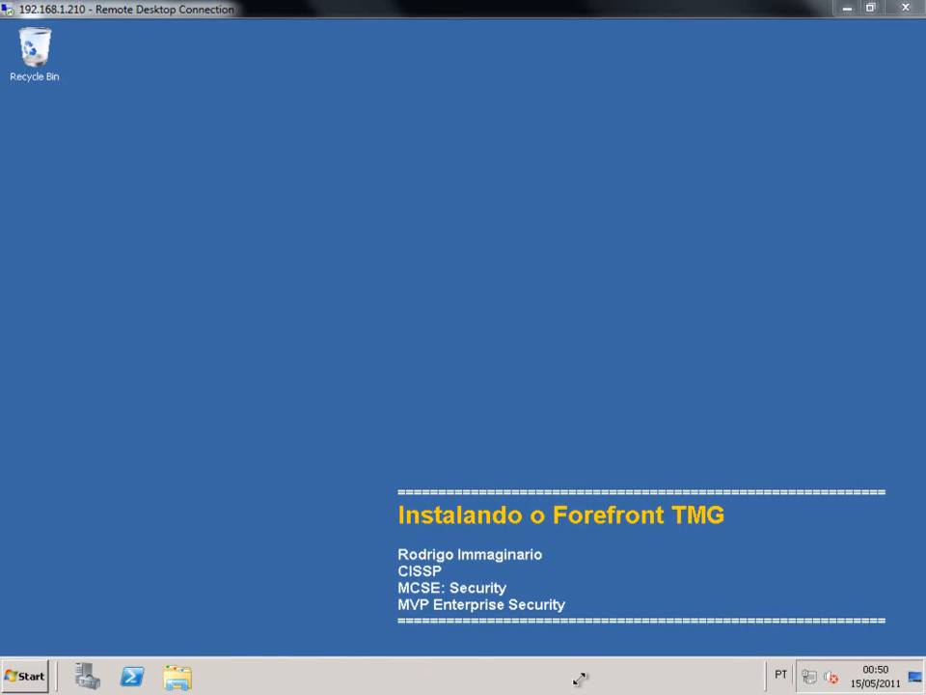
Step: Open the server's network adapter connections from the network settings
right_click(812, 679)
left_click(819, 668)
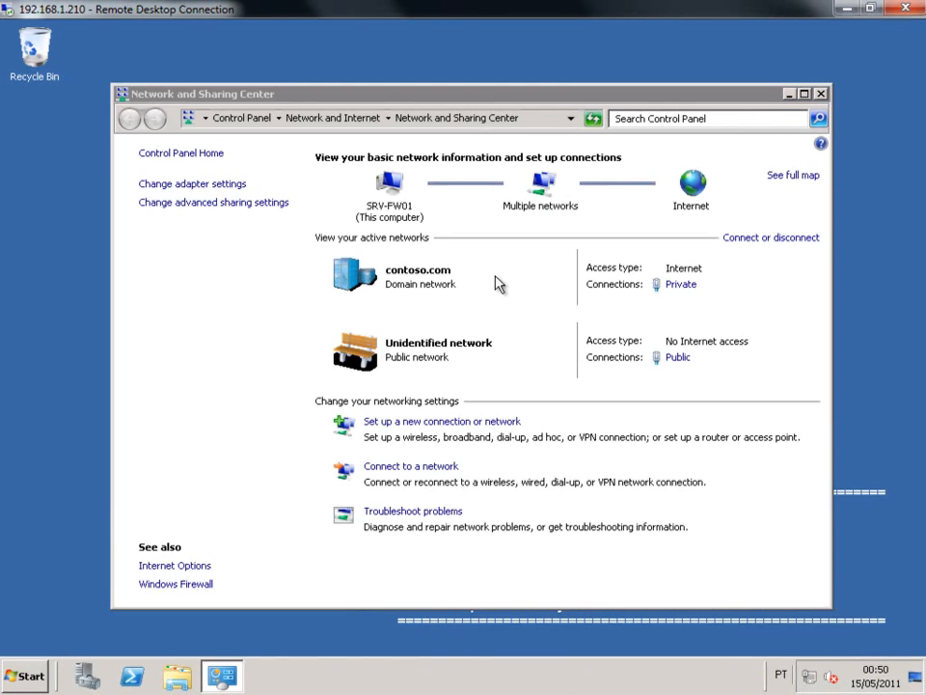
left_click(219, 186)
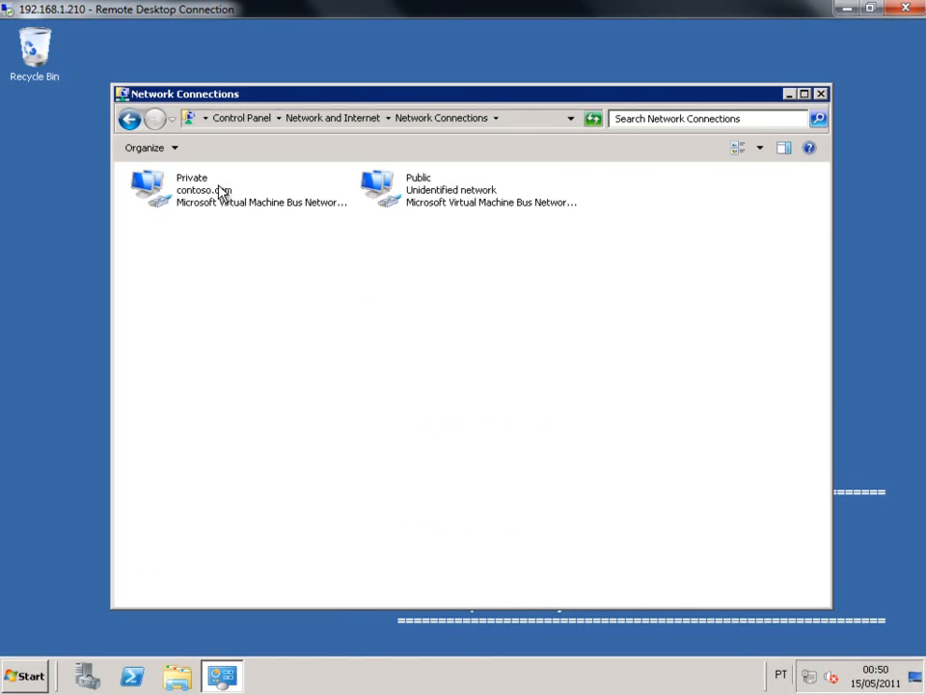
Step: Disable File and Printer Sharing for Microsoft Networks and TCP/IPv6 on the Public connection, then close the network connections
left_click(432, 197)
right_click(432, 197)
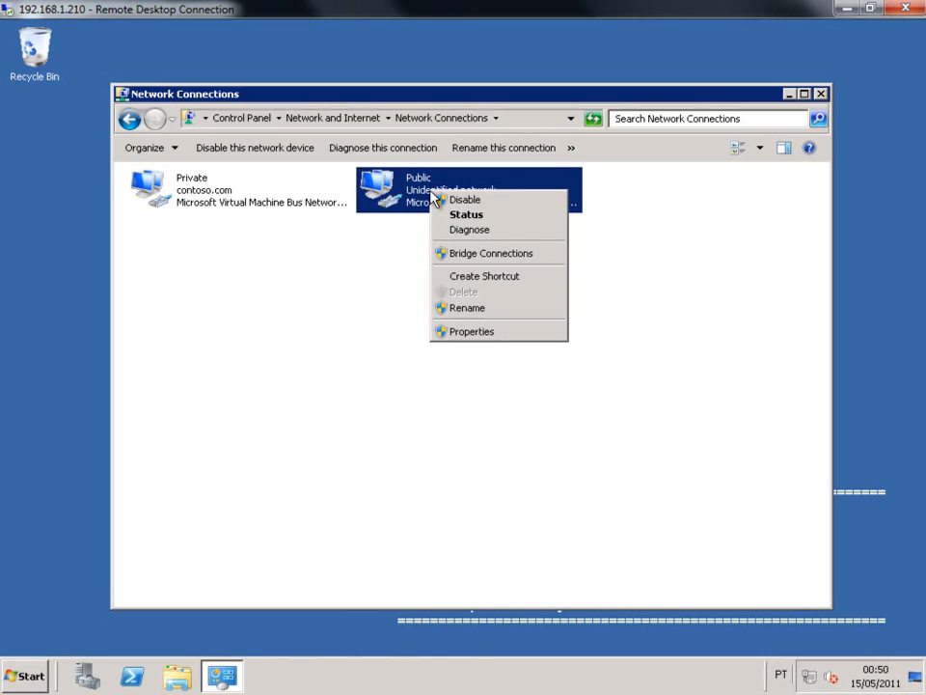
left_click(500, 336)
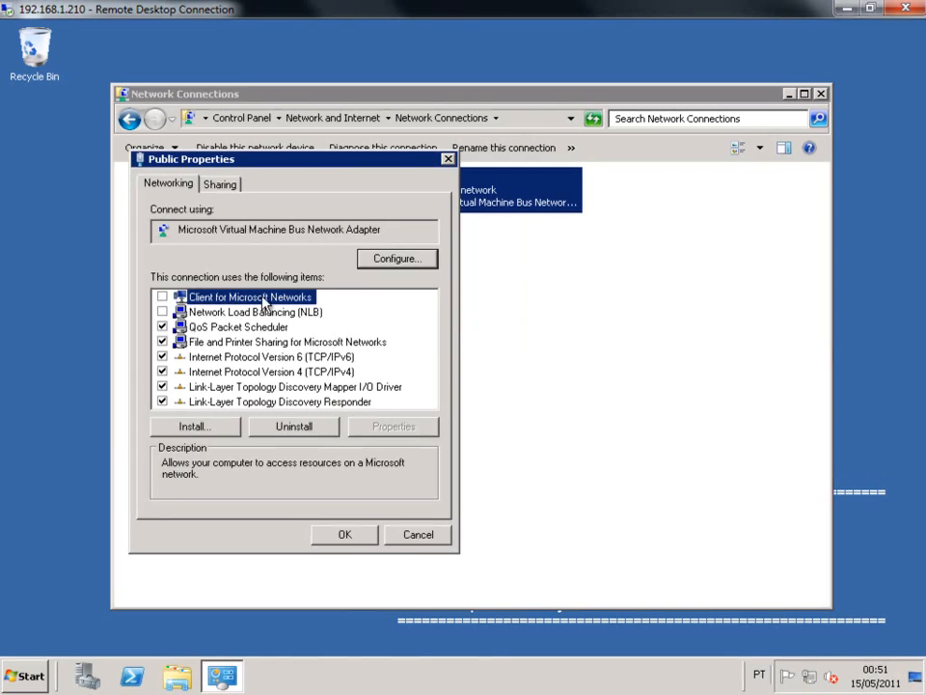
left_click(162, 342)
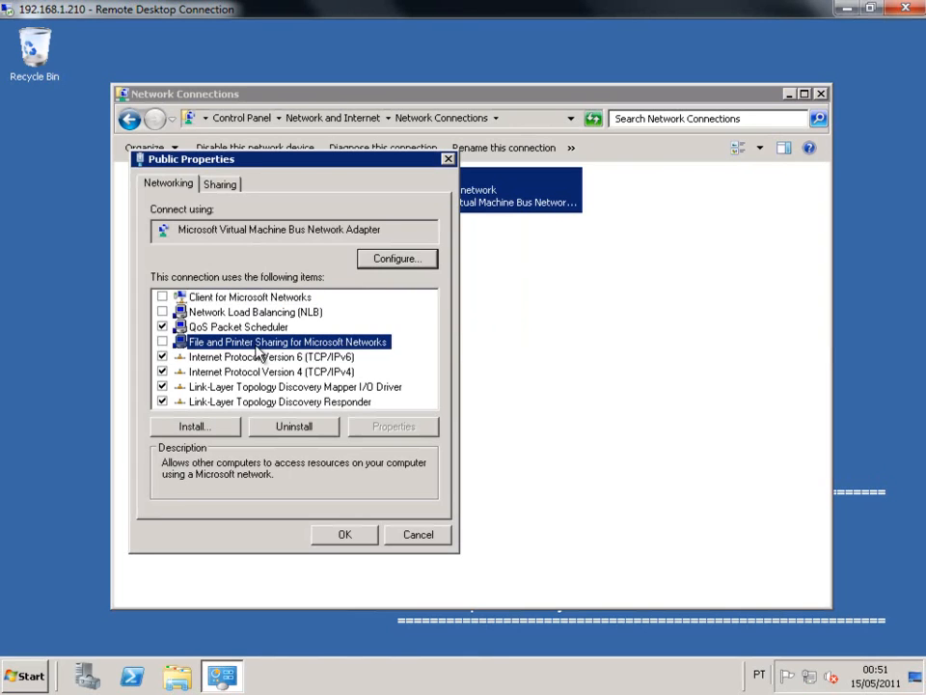
left_click(162, 357)
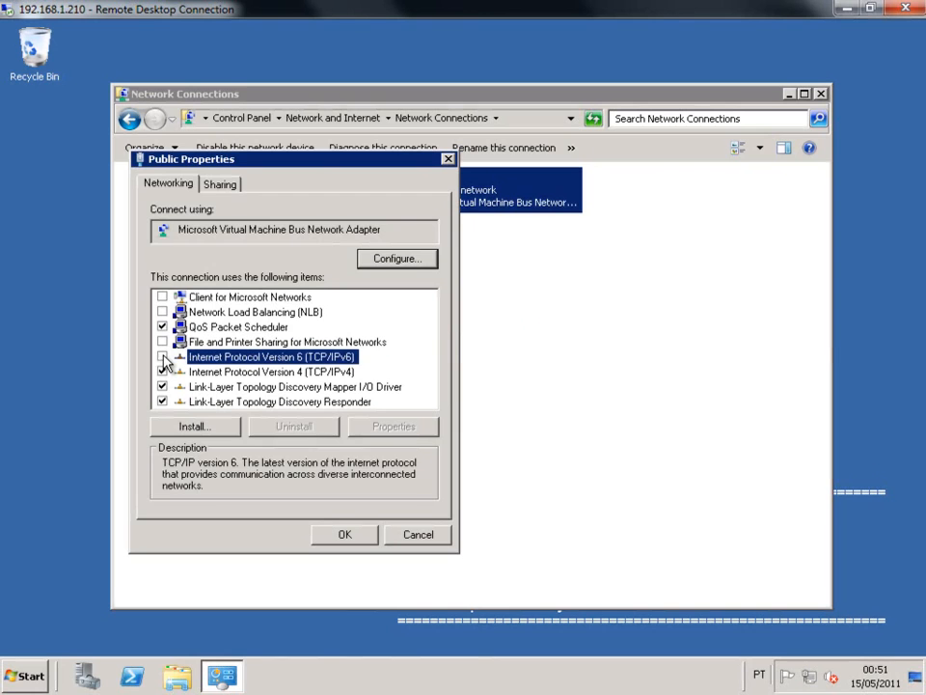
left_click(364, 544)
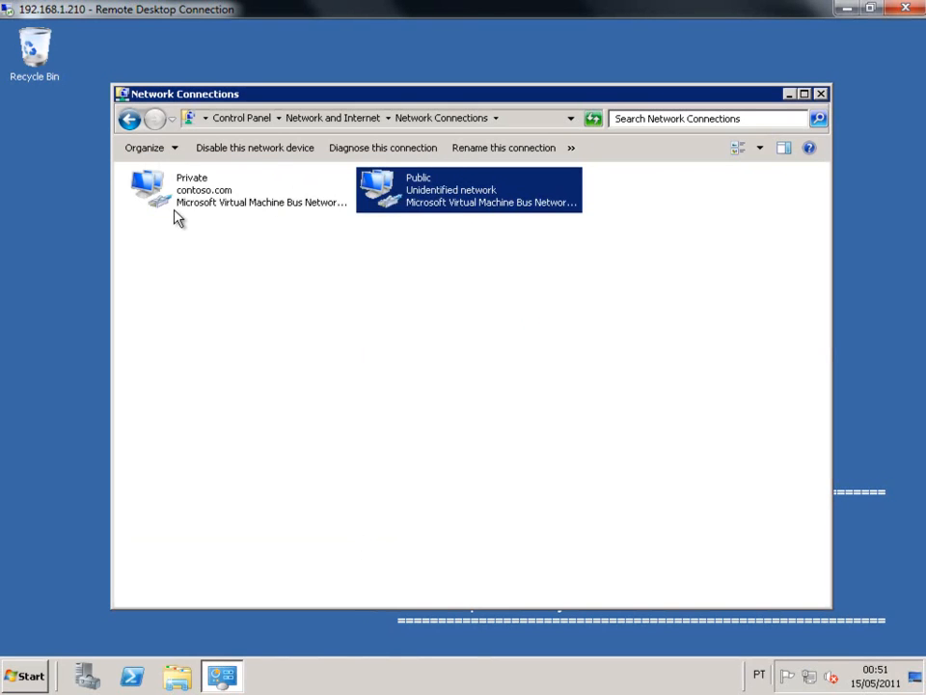
left_click(183, 190)
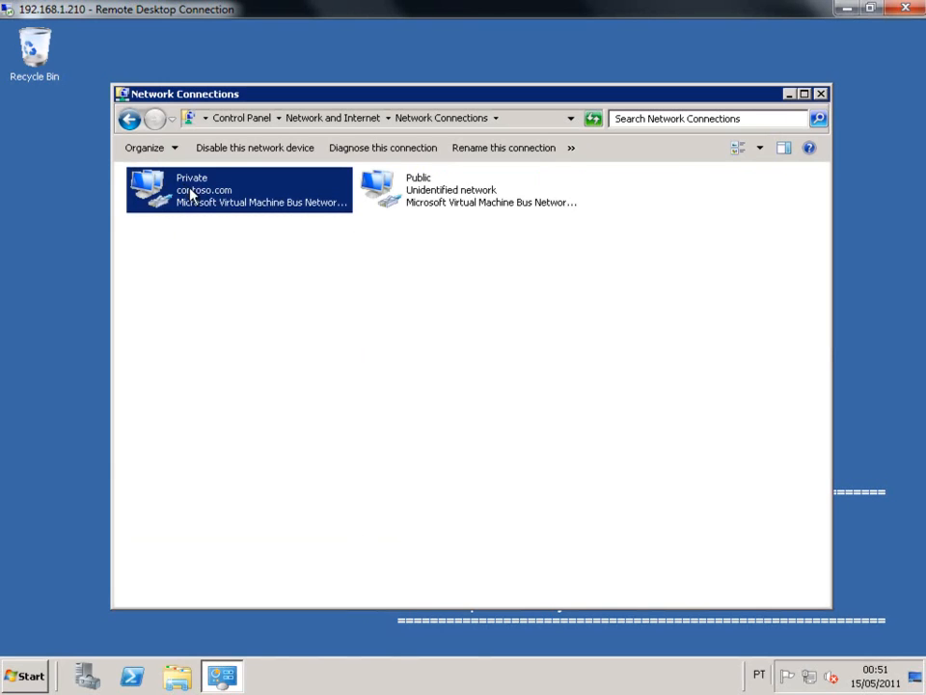
left_click(820, 94)
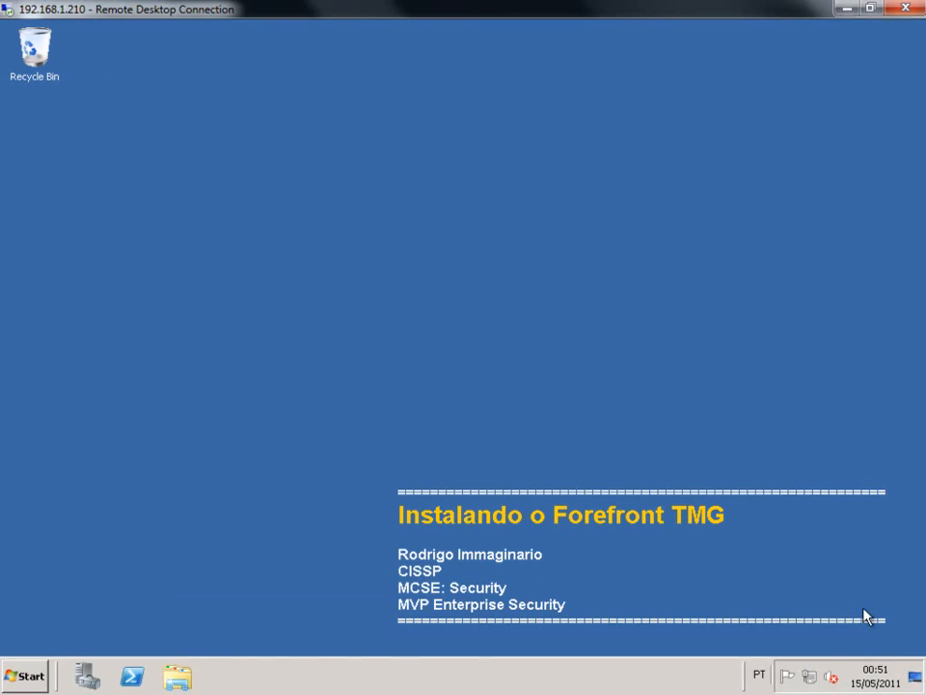
Step: Launch the Forefront TMG 2010 setup from DVD drive D: (TMGSELECTENUSE)
left_click(171, 679)
left_click(174, 385)
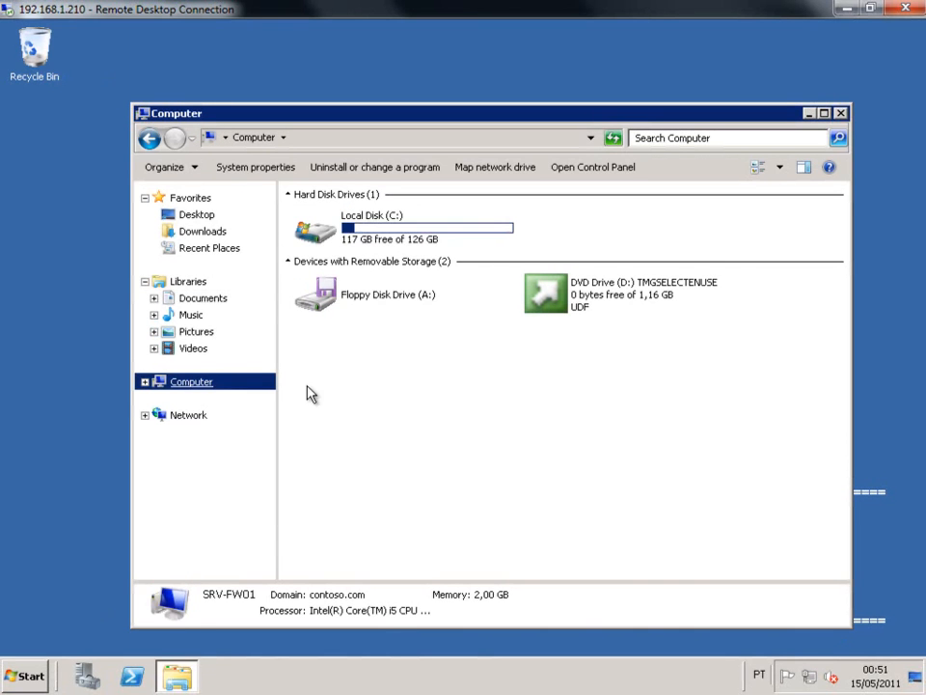
left_click(616, 299)
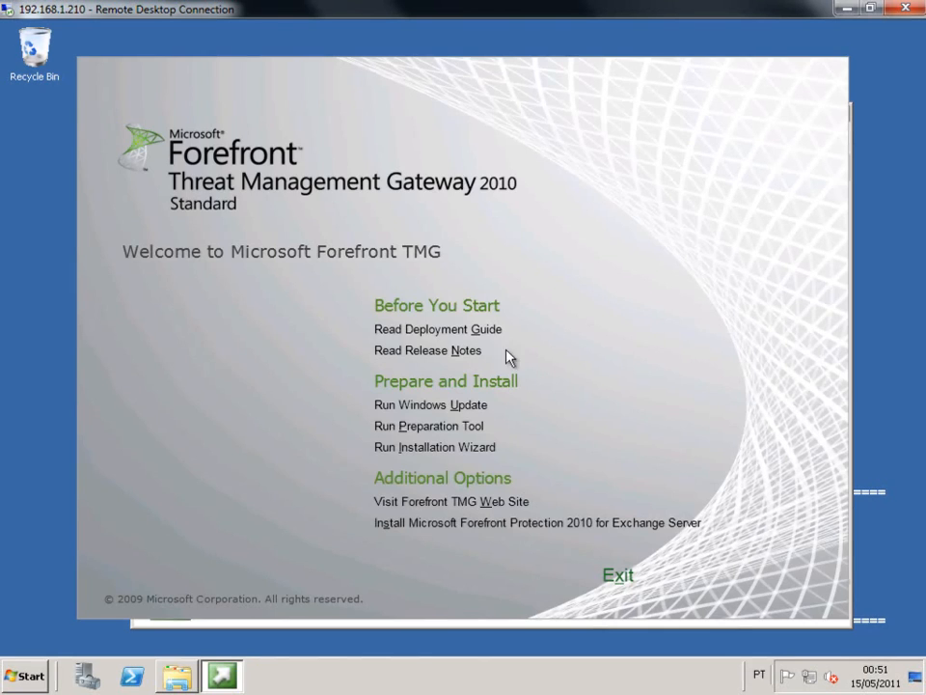
Step: Run the Forefront TMG Preparation Tool, accepting its license terms, and finish it with the Installation Wizard set to launch
left_click(460, 427)
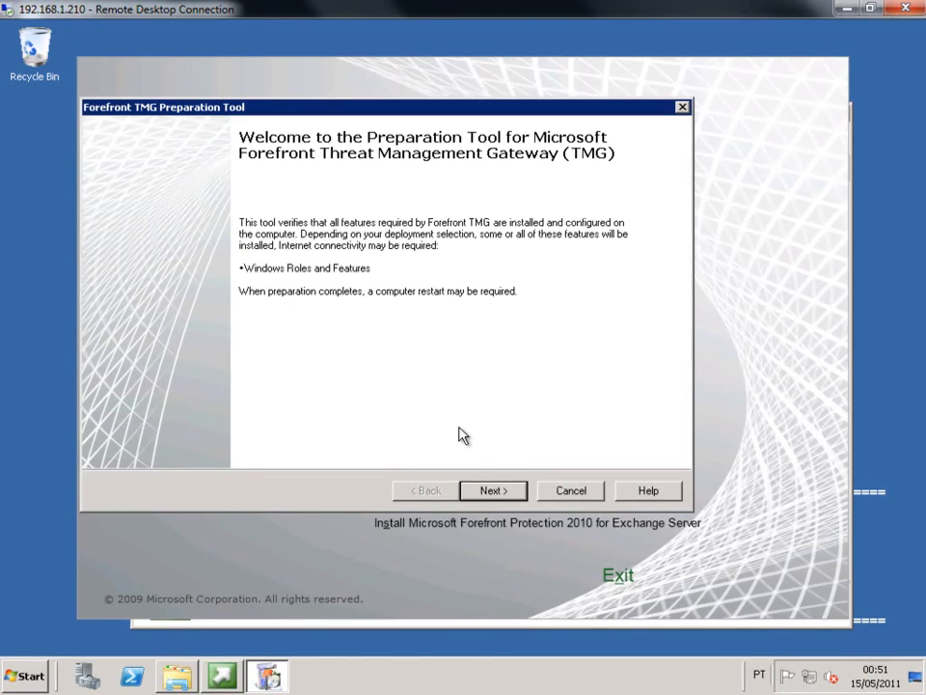
left_click(494, 491)
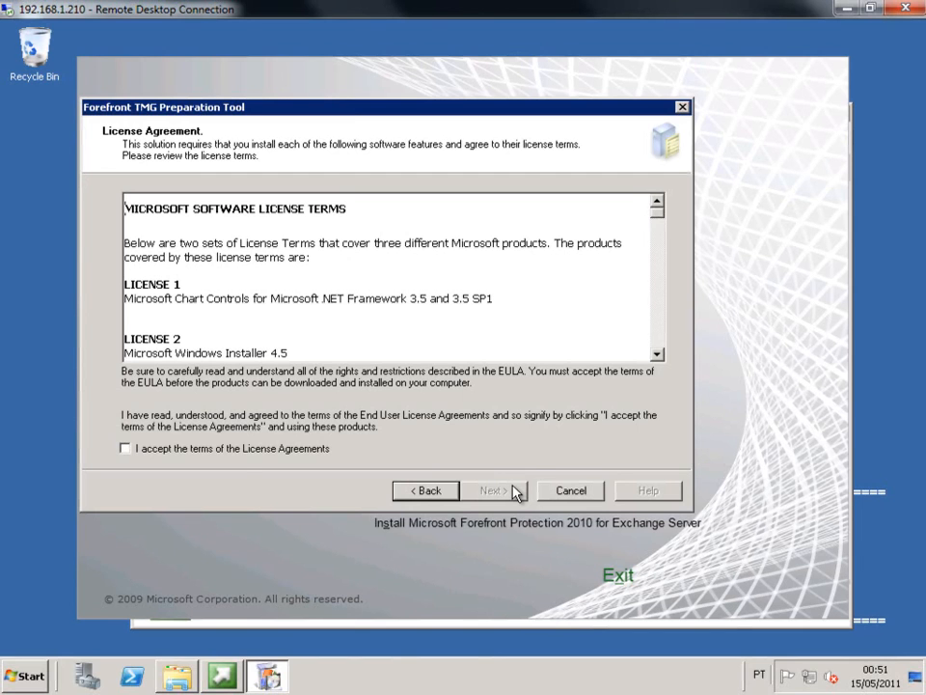
left_click(241, 455)
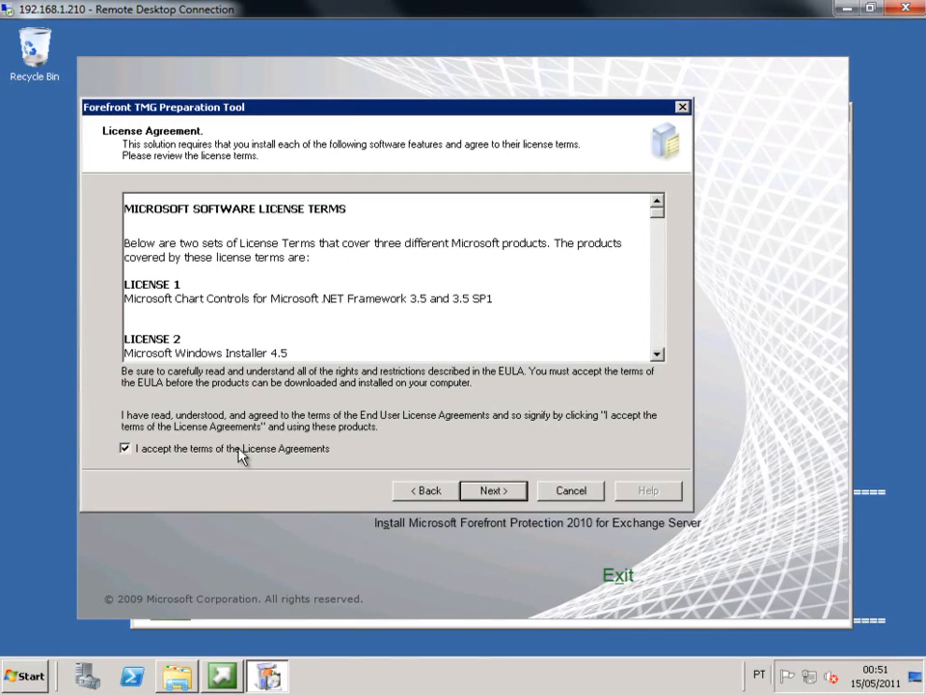
left_click(500, 496)
left_click(503, 491)
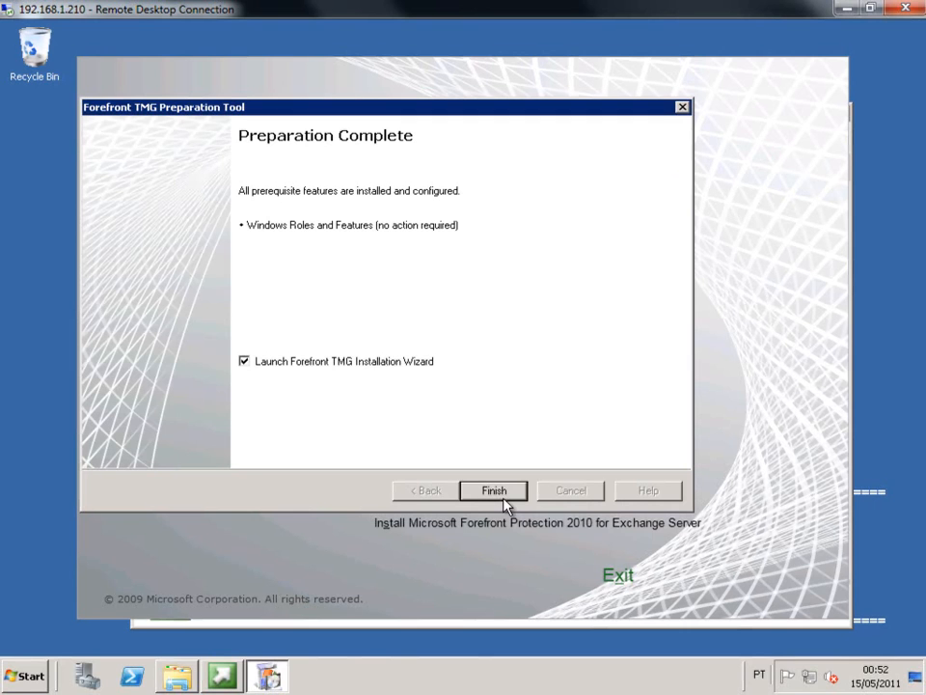
left_click(506, 494)
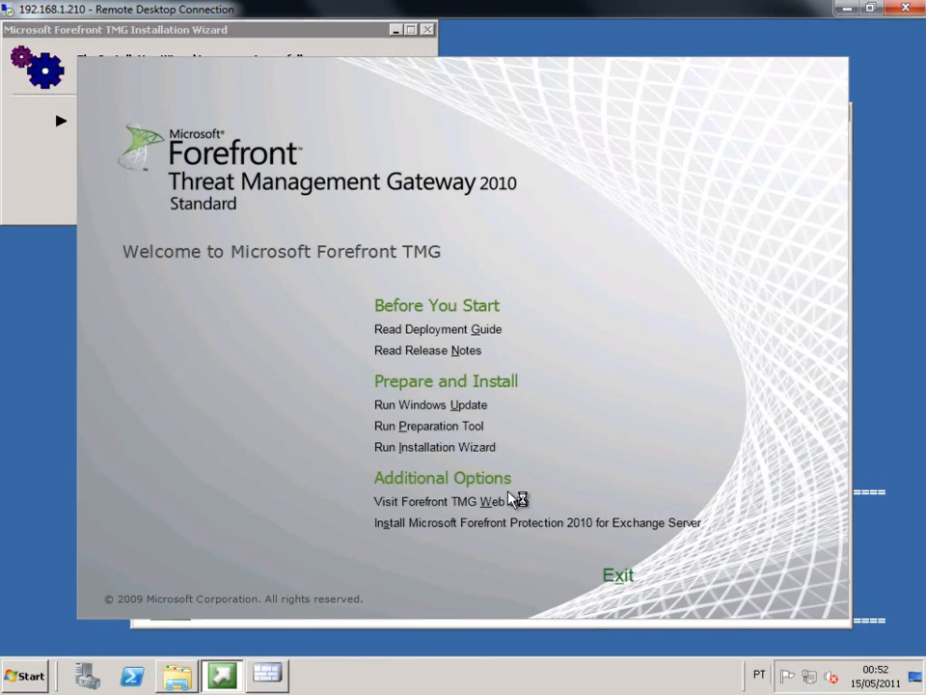
Step: Accept the Forefront TMG Standard license agreement and keep the prefilled customer information and default installation path
left_click(305, 30)
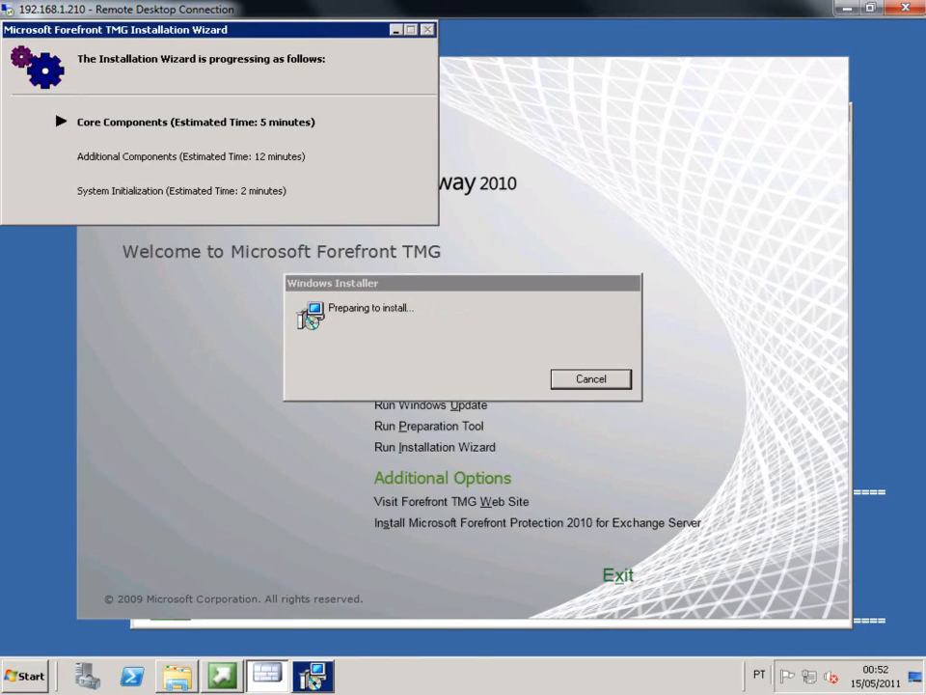
left_click(318, 677)
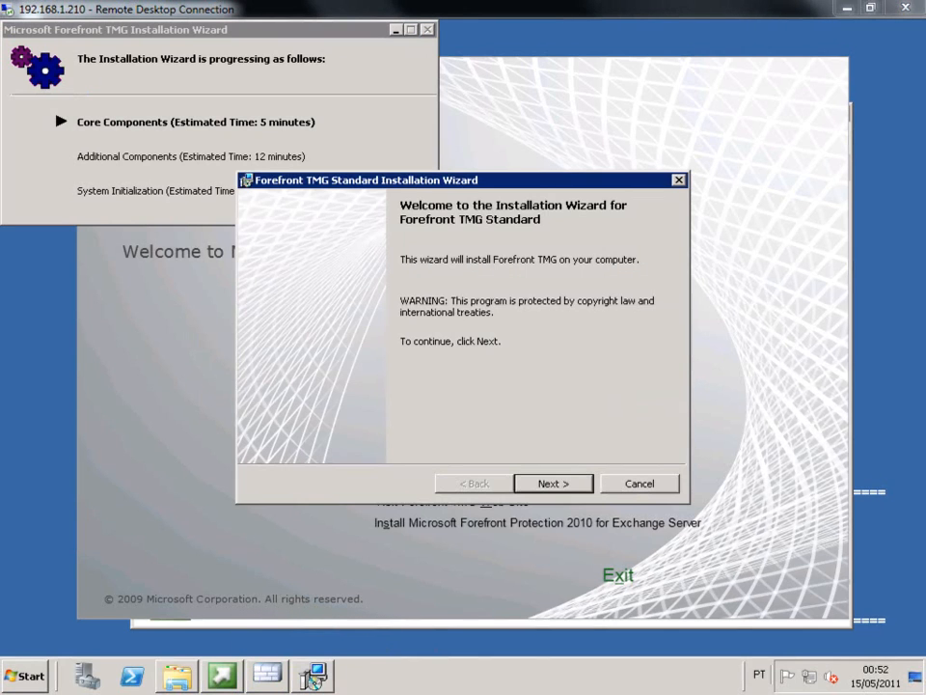
left_click(570, 483)
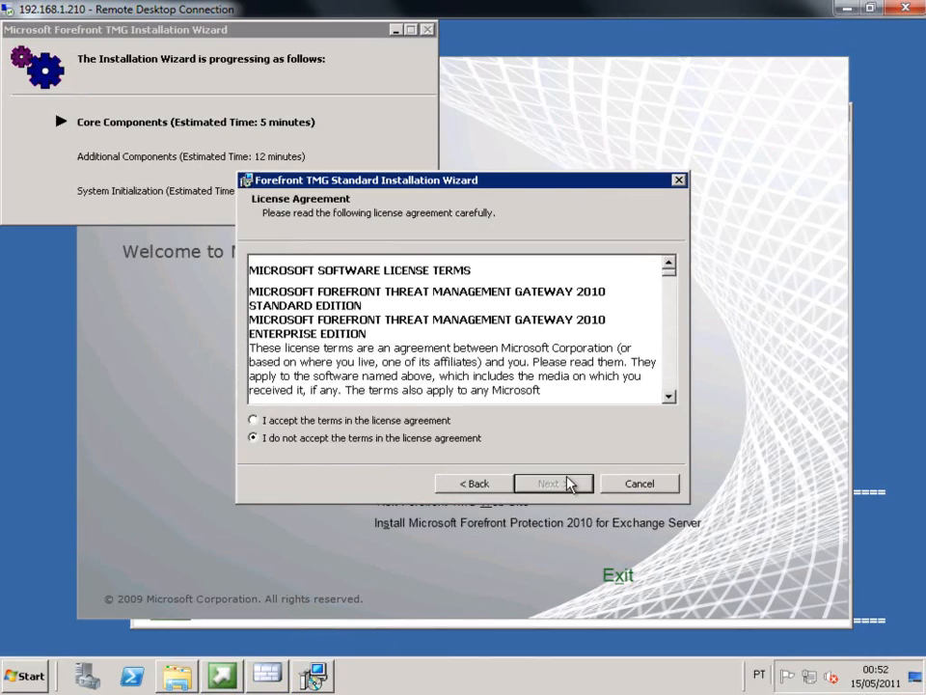
left_click(421, 421)
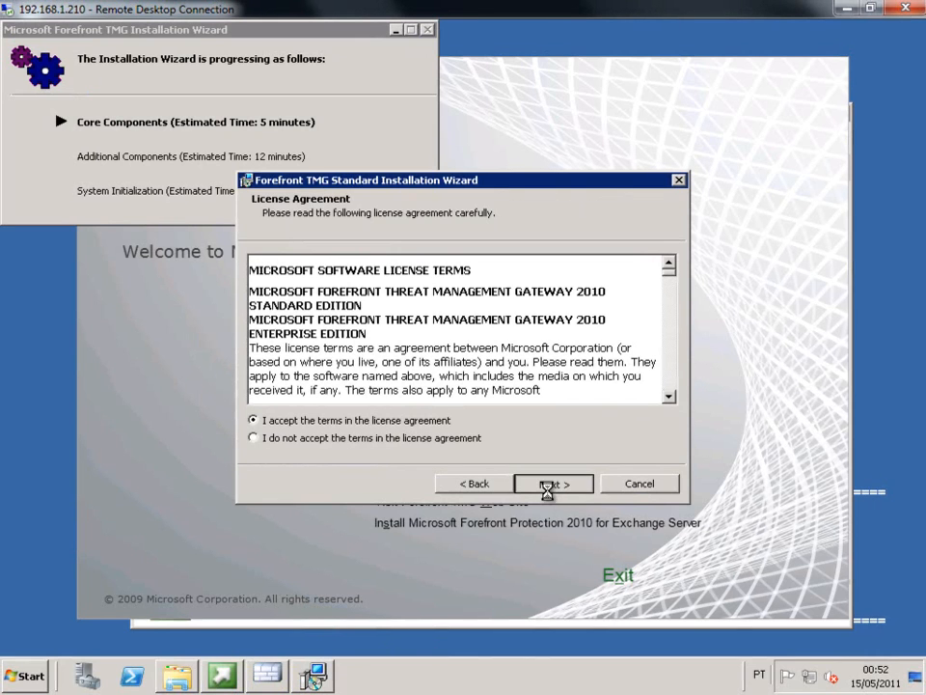
left_click(549, 495)
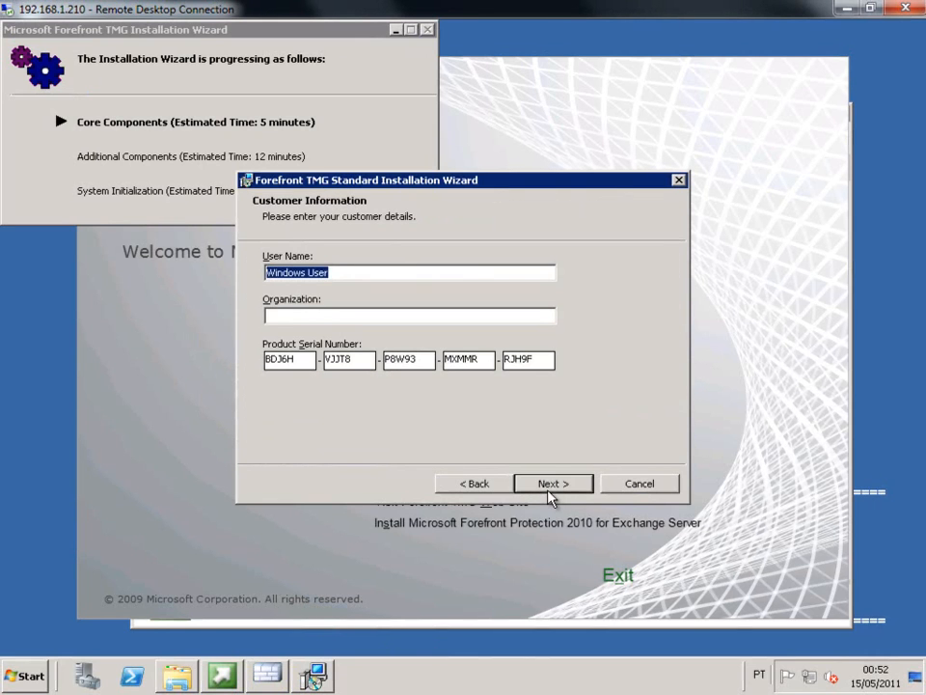
left_click(548, 490)
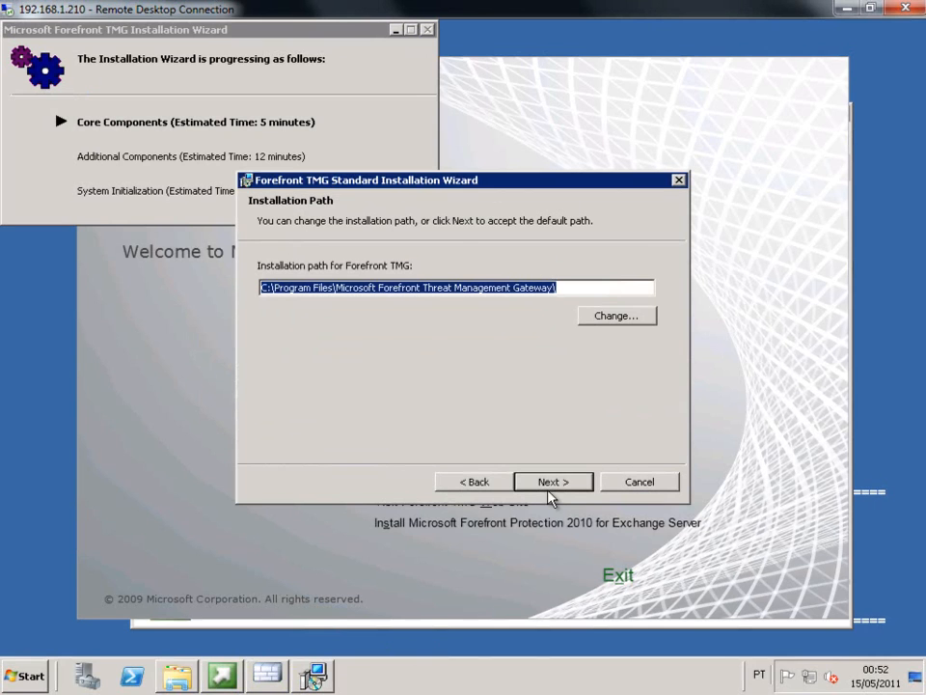
left_click(551, 491)
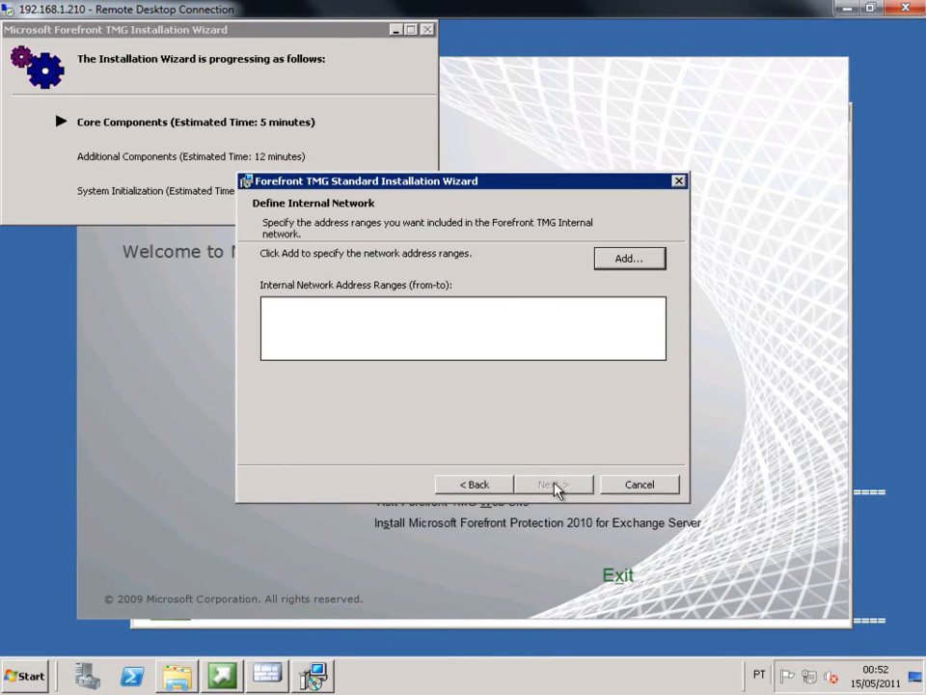
Step: Open the internal network's address list and examine the Private and Public adapter details and the predefined private ranges
left_click(653, 257)
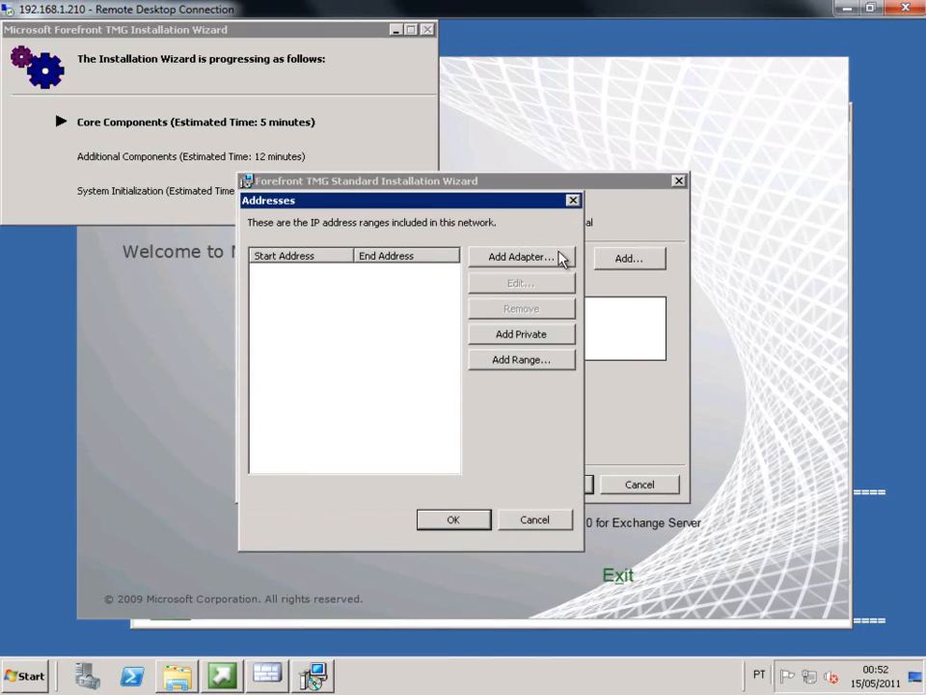
left_click(558, 259)
left_click(304, 335)
left_click(307, 319)
left_click(307, 332)
left_click(307, 318)
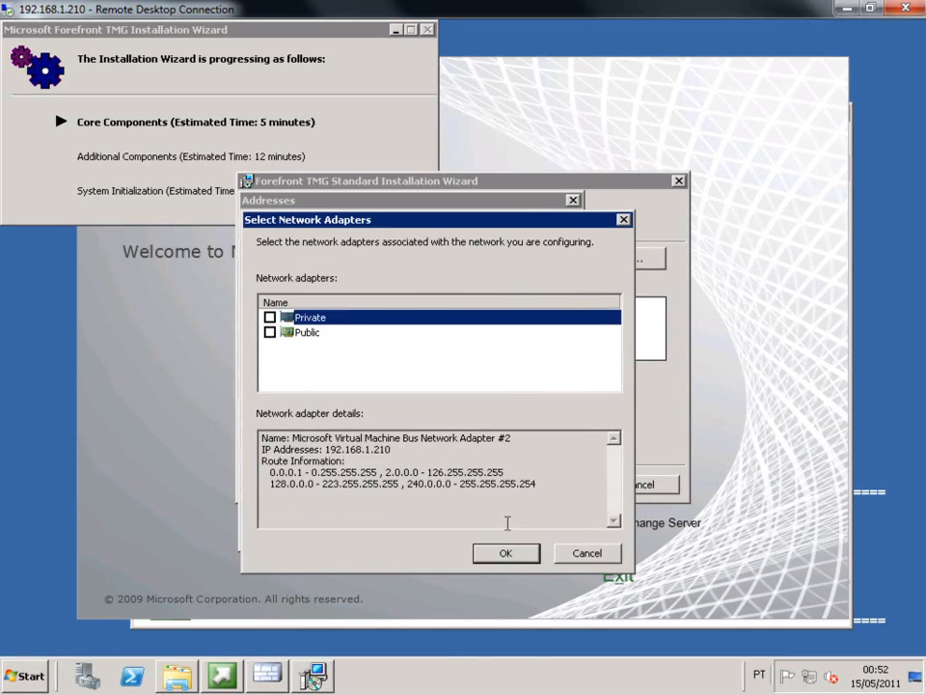
left_click(587, 553)
left_click(546, 333)
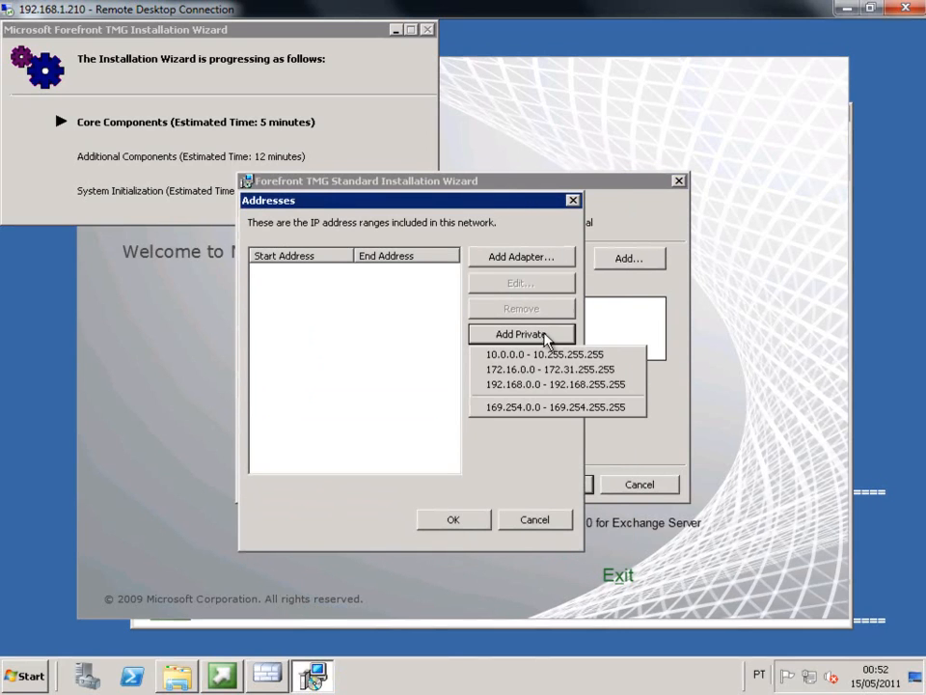
left_click(486, 465)
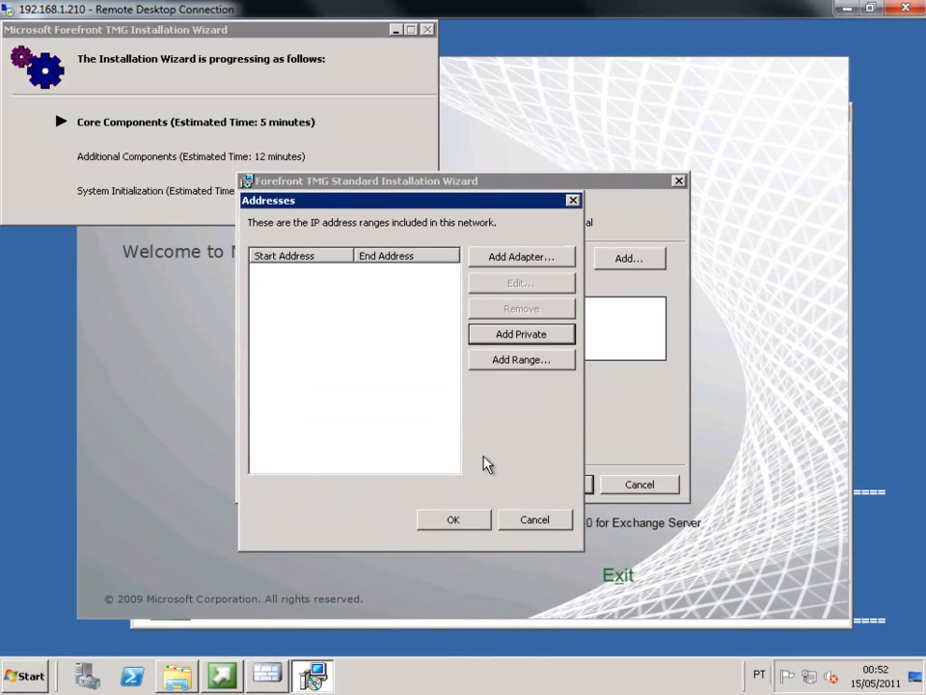
Step: Define the internal network with the address range 192.168.1.0 to 192.168.1.255 and continue the wizard
left_click(537, 367)
type("192 . ")
type("168 . 1 . 0")
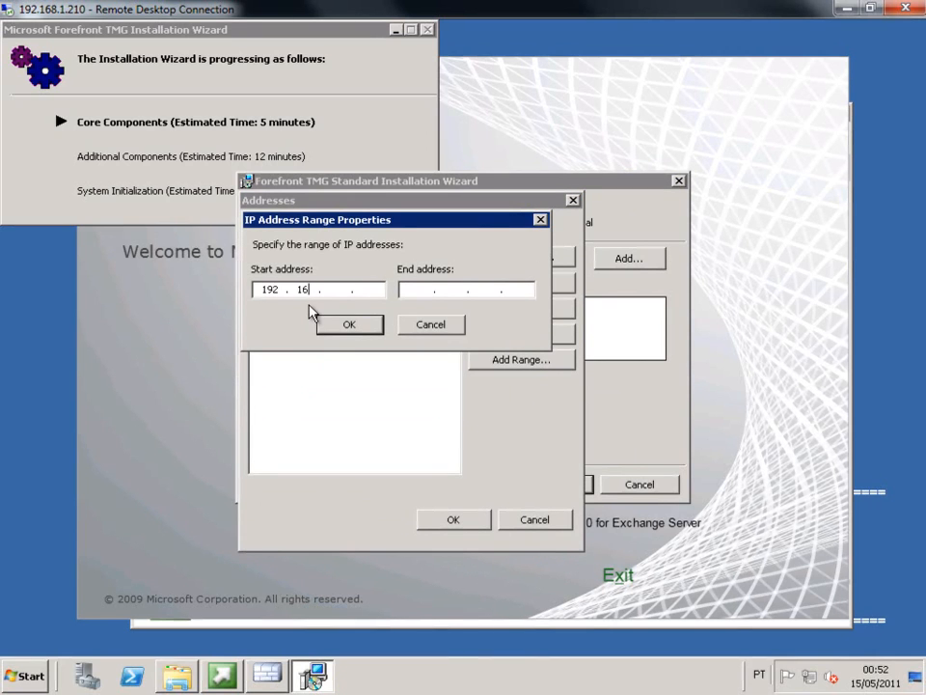
key("Tab")
type("192.168.1.255")
left_click(343, 324)
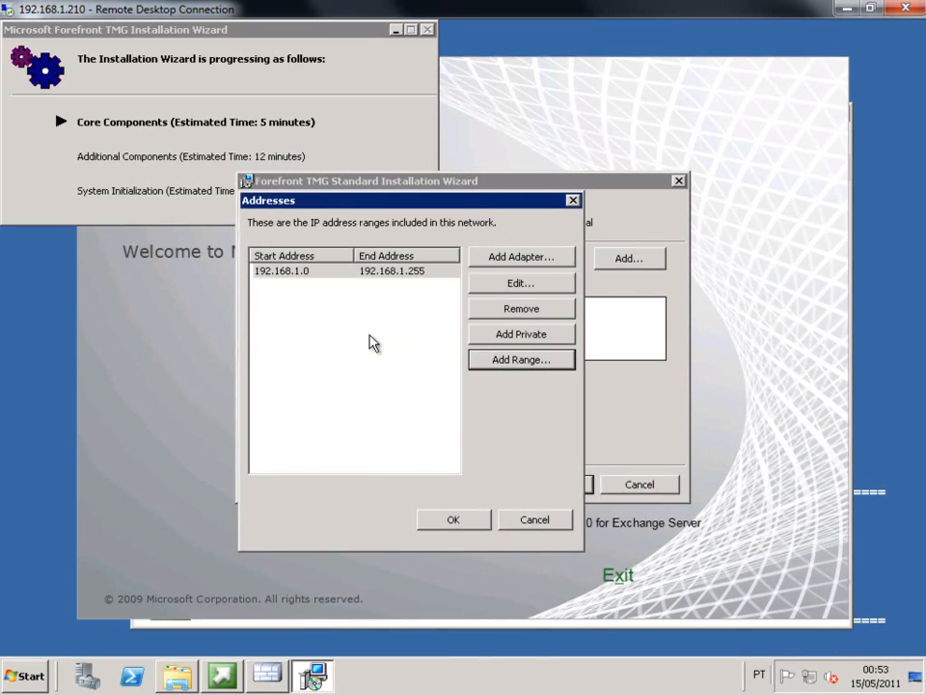
left_click(443, 521)
left_click(557, 487)
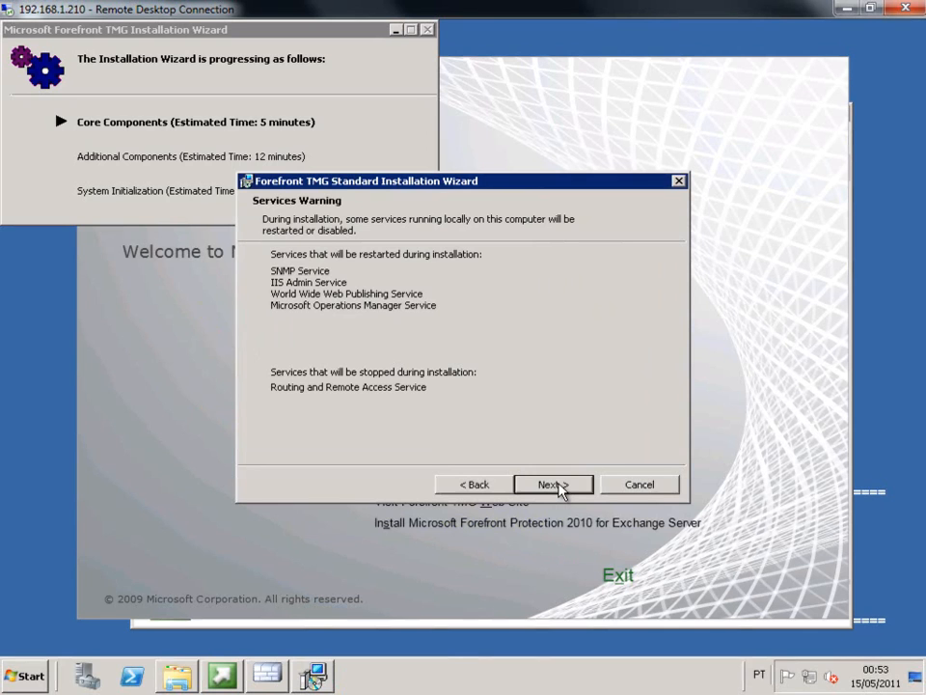
Step: Accept the services and system policy pages, install Forefront TMG, and finish the wizard without launching the management console
left_click(558, 485)
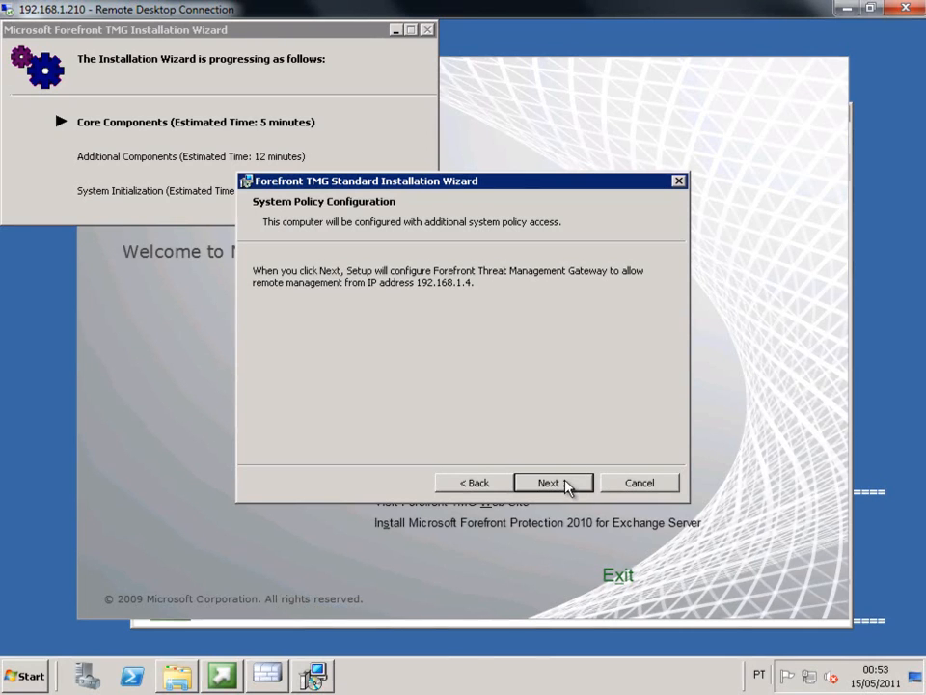
left_click(567, 484)
left_click(567, 484)
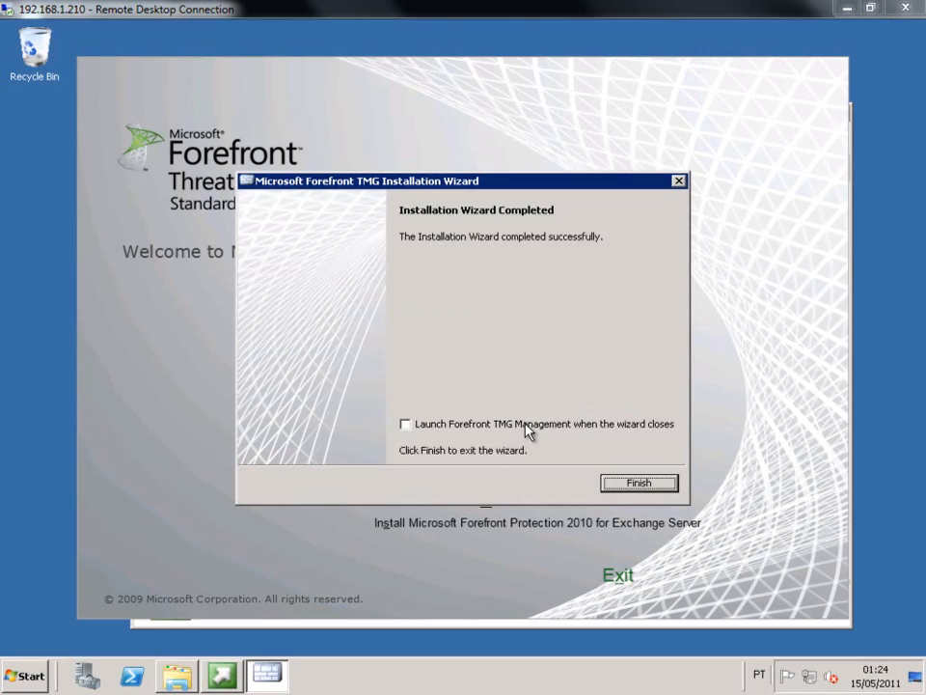
left_click(654, 486)
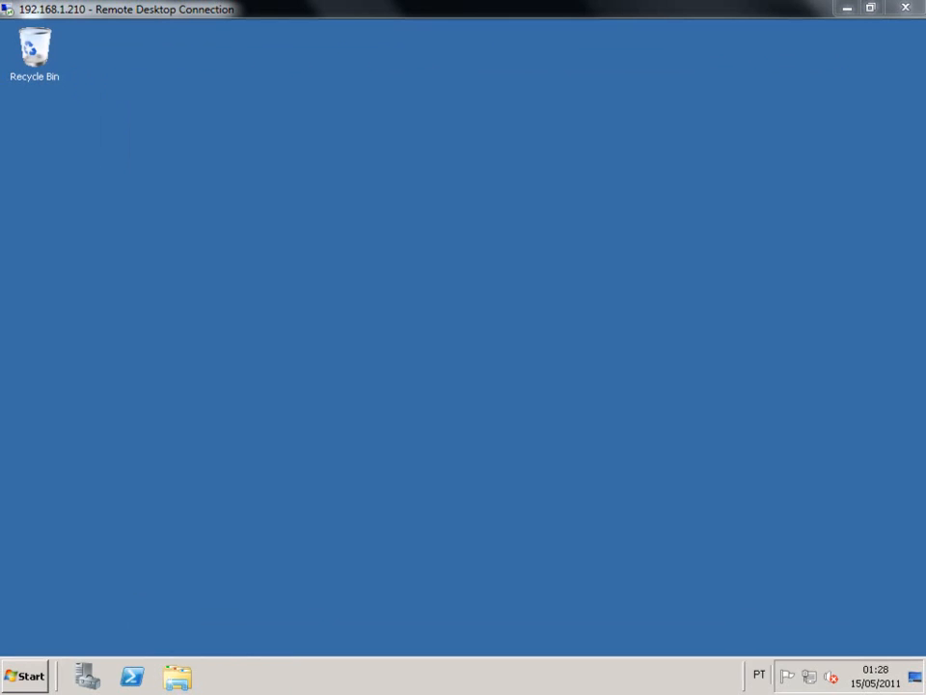
Step: Open the Forefront TMG Management console
left_click(23, 675)
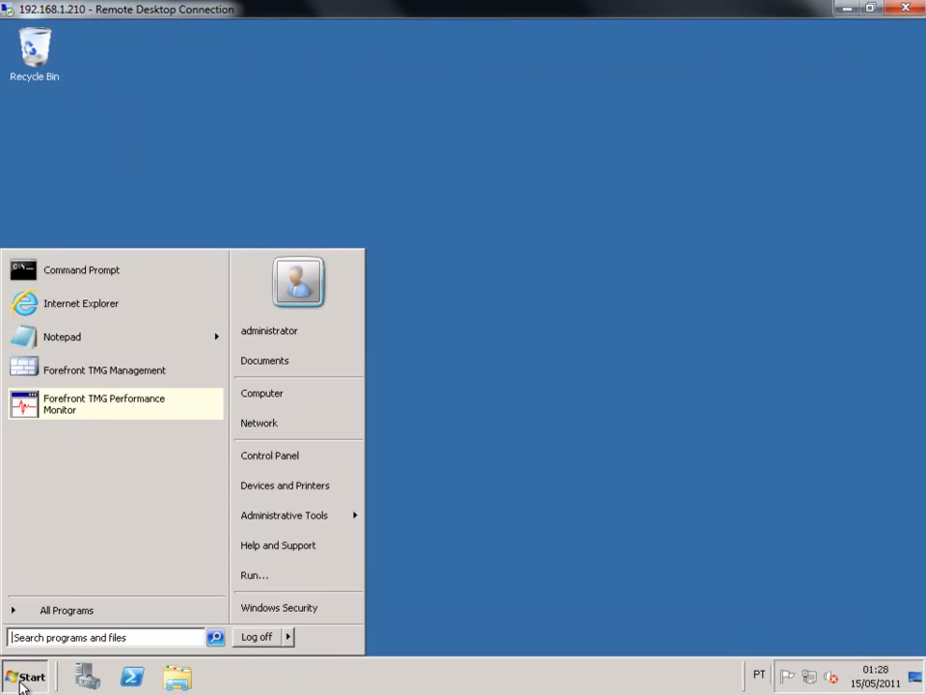
left_click(115, 374)
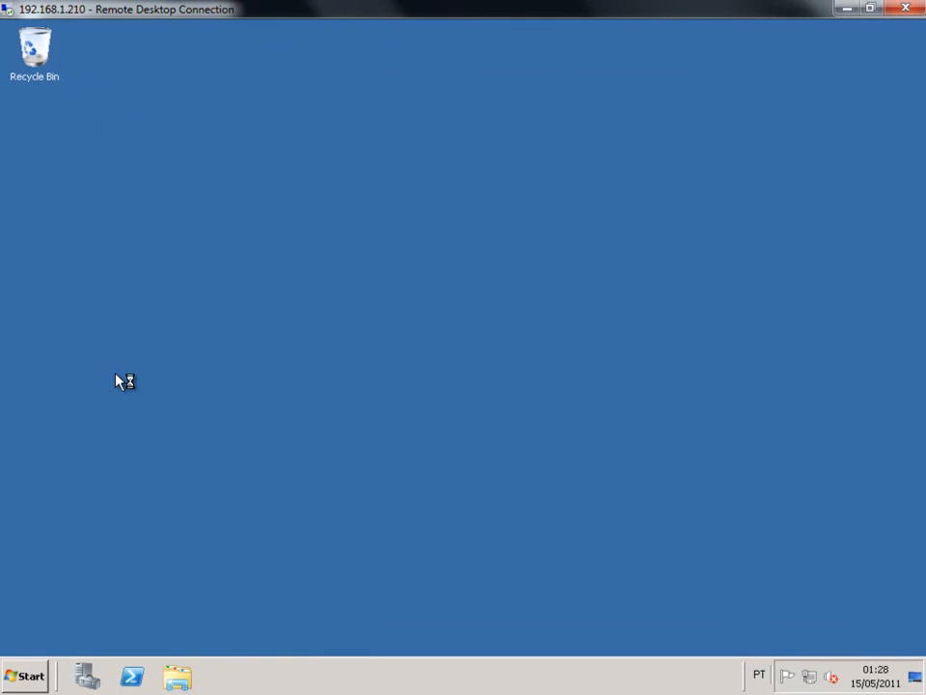